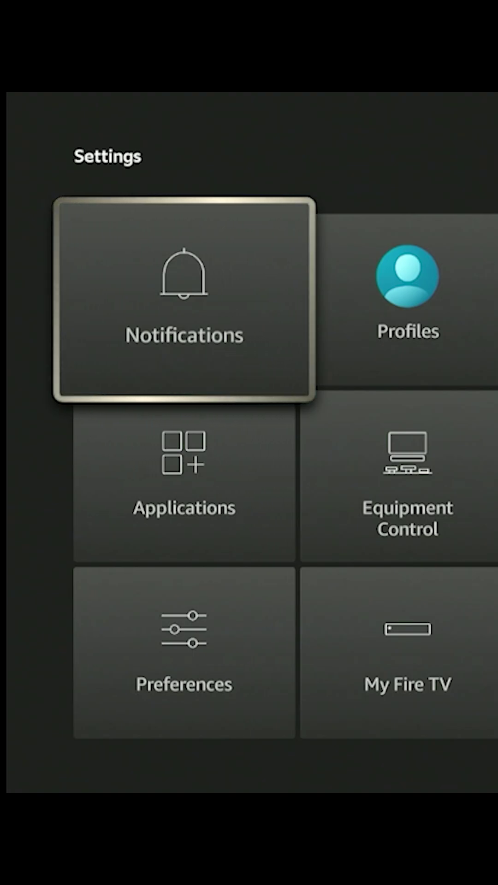
# - Open the Preferences tile, two rows down in the Settings grid
pyautogui.press('Down')
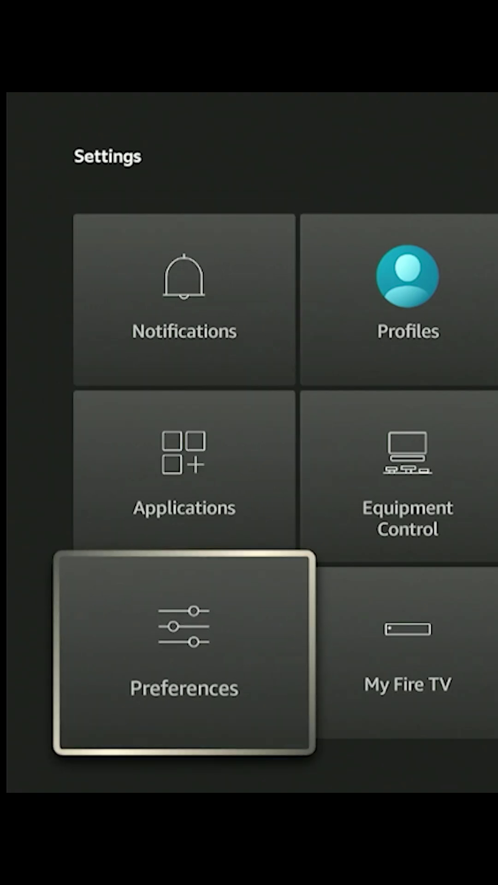
pyautogui.press('Return')
pyautogui.press('Down')
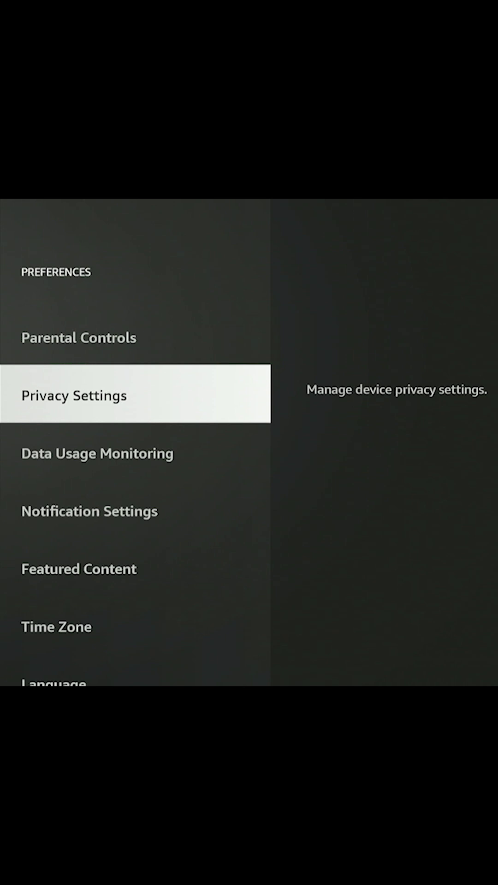
# - Open Privacy Settings and bring up the turn-off prompt for Device Usage Data
pyautogui.press('Return')
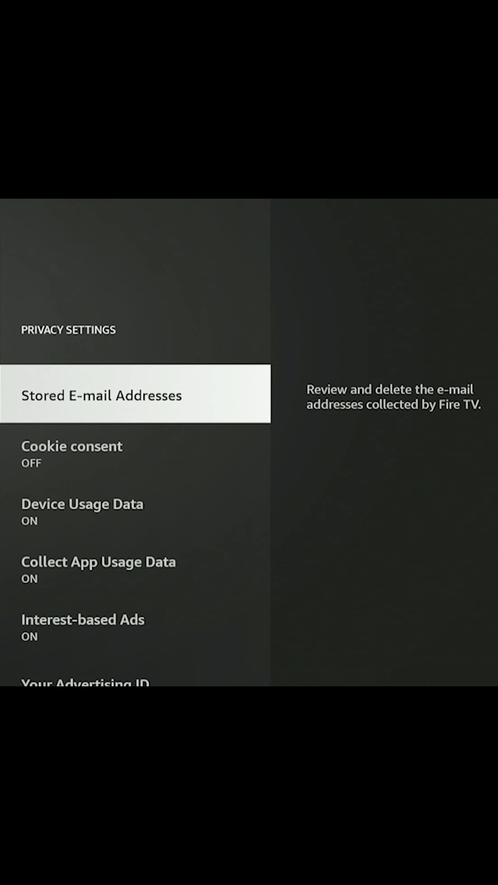
pyautogui.press('Down')
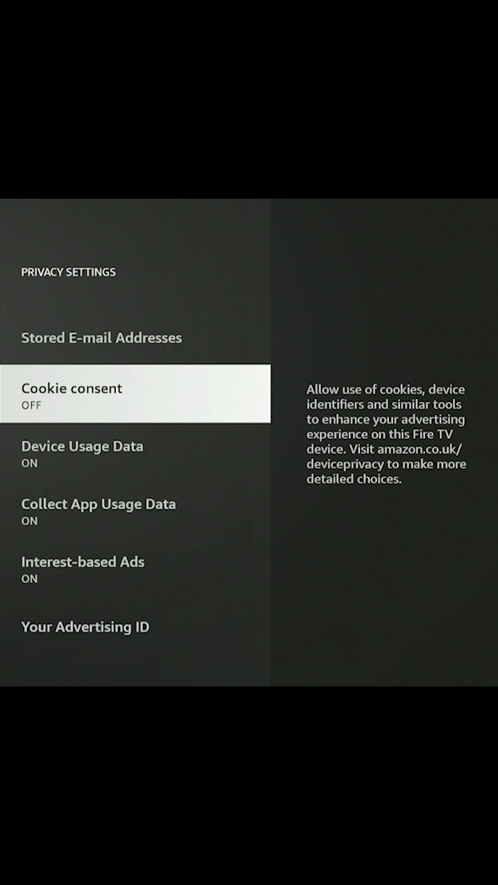
pyautogui.press('Down')
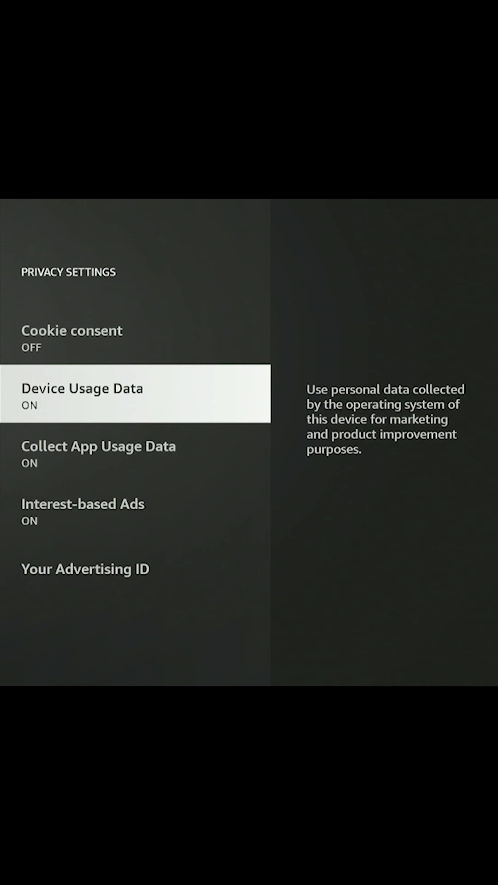
pyautogui.press('Return')
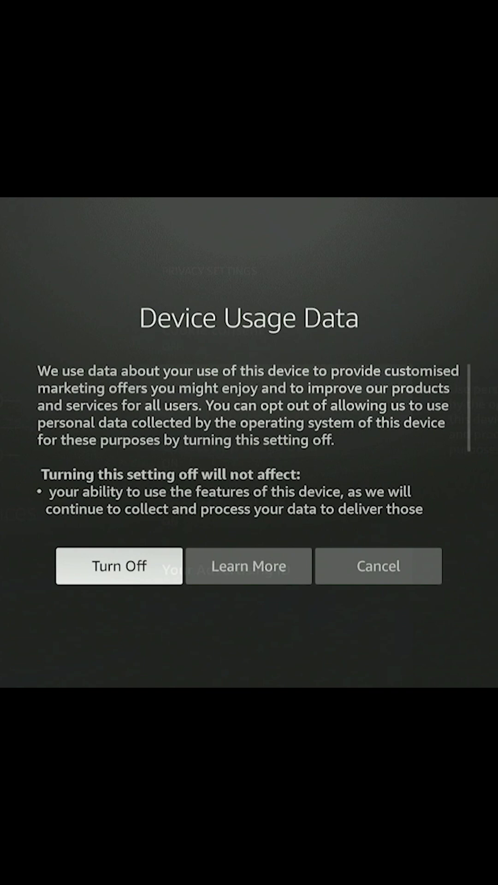
# - Confirm Turn Off so Device Usage Data reads OFF
pyautogui.press('Return')
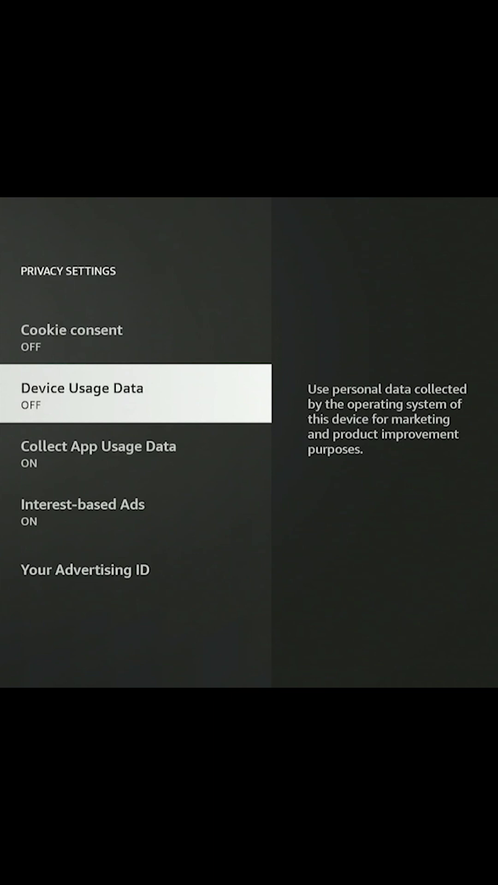
pyautogui.press('Down')
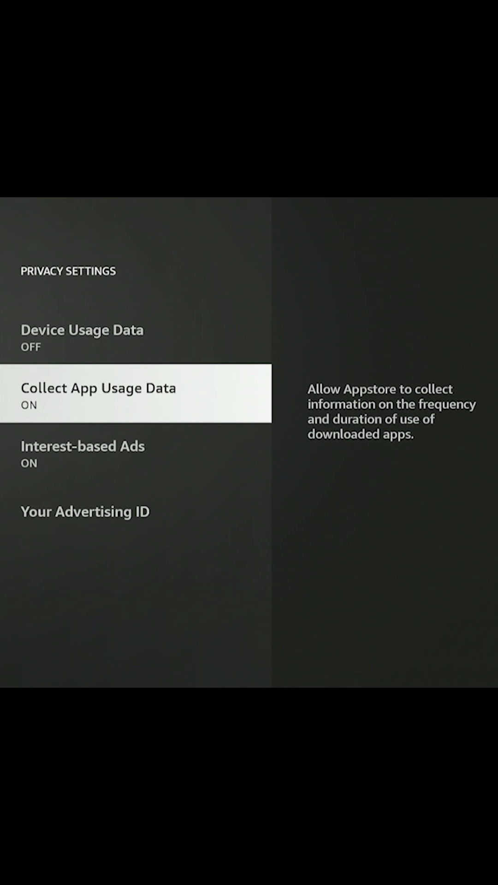
# - Choose Collect App Usage Data and confirm Turn Off in its prompt
pyautogui.press('Return')
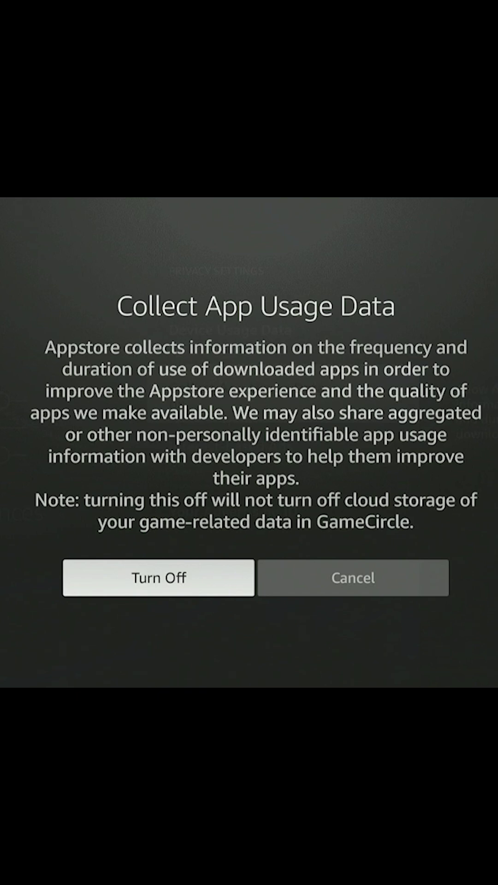
pyautogui.press('Return')
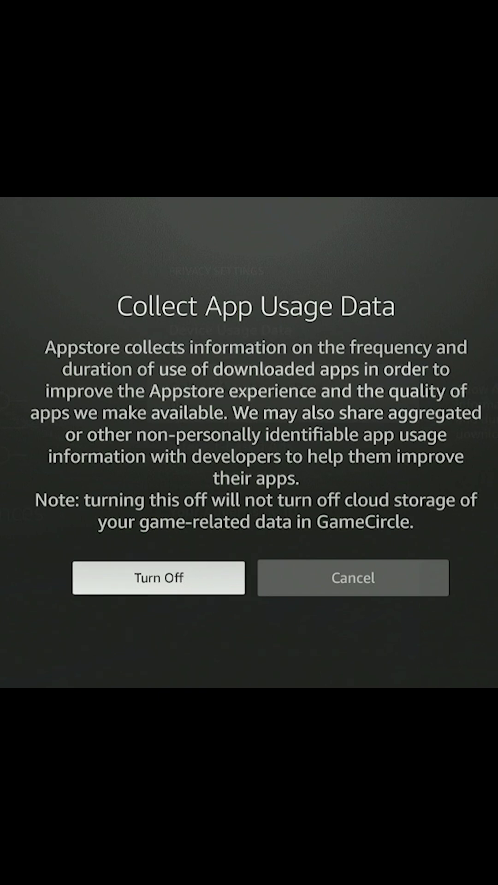